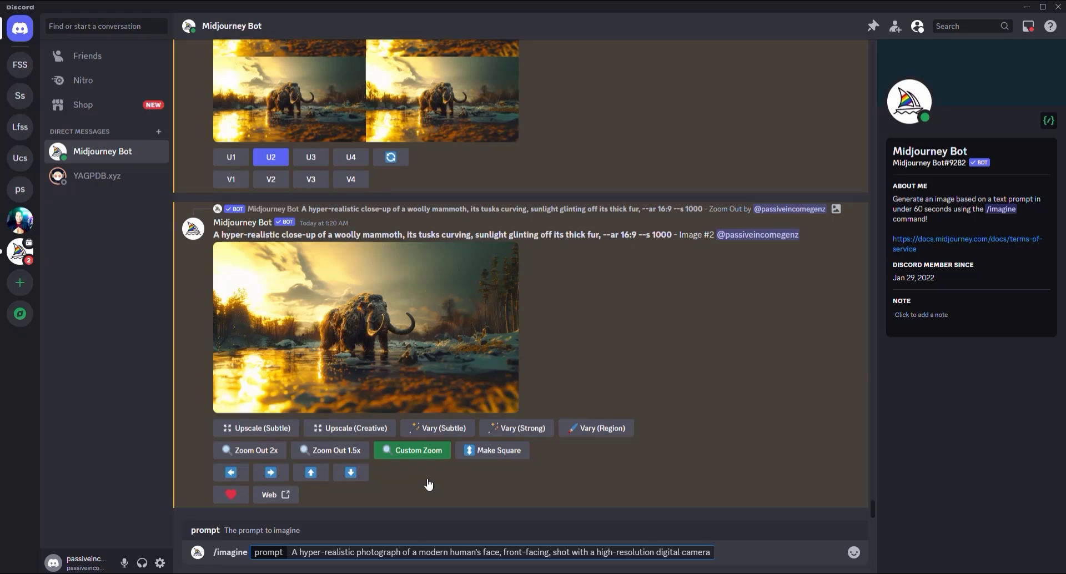
Complete the human face photograph prompt with ", --ar 2:1", generate it, and view the image grid enlarged
text(, --ar 2:1)
key(Return)
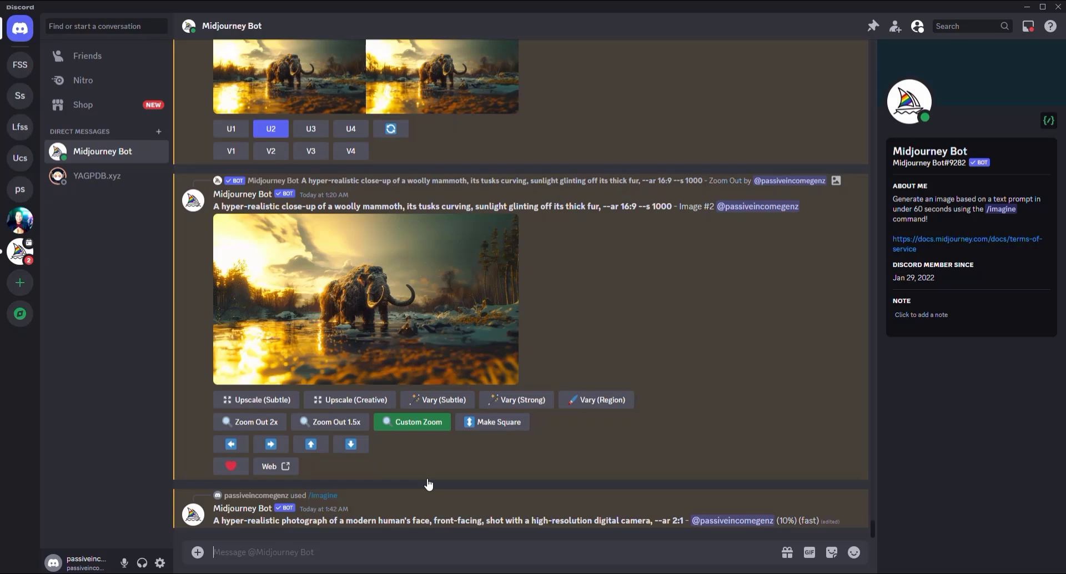
click(405, 403)
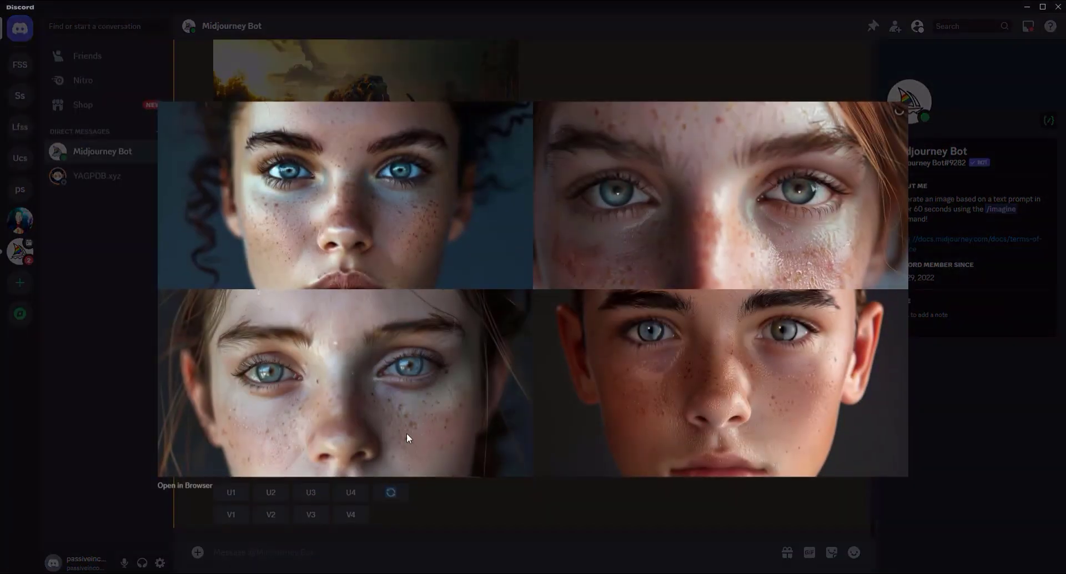
click(49, 442)
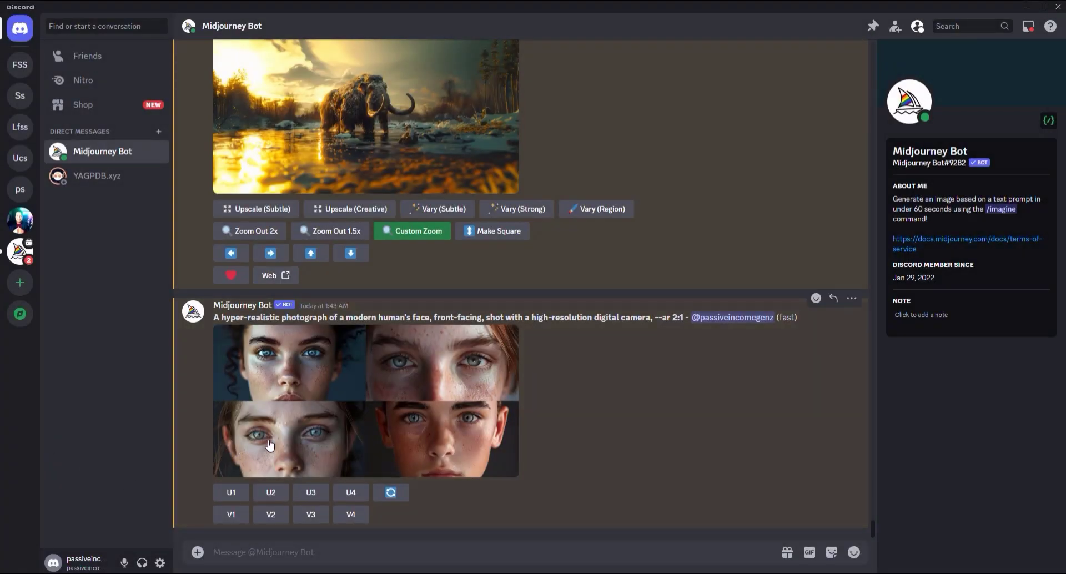
Upscale the third face image, request a 2x zoom-out of it, and view the upscaled image enlarged
click(311, 493)
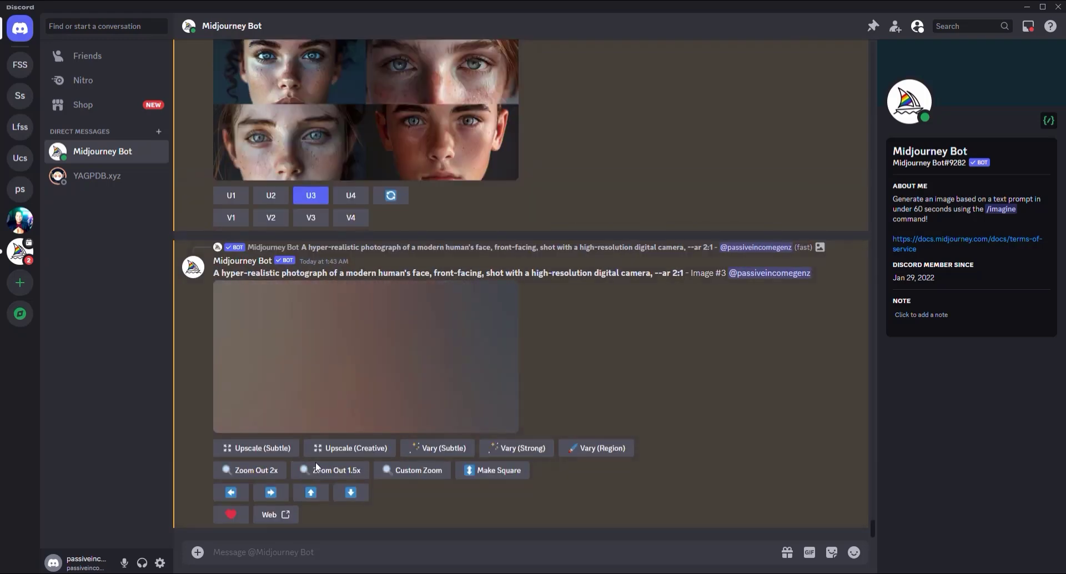
click(279, 477)
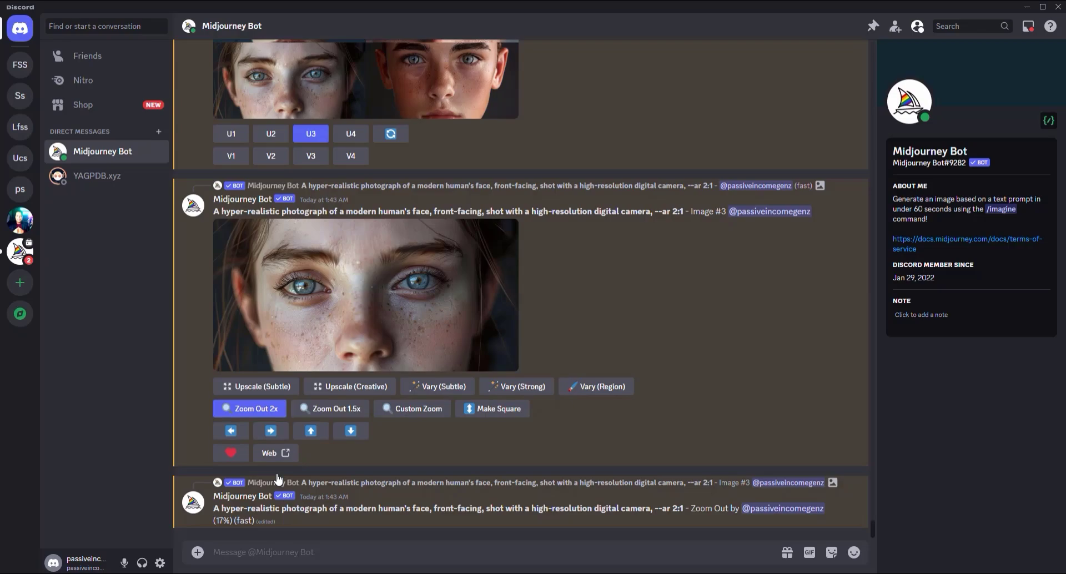
click(370, 305)
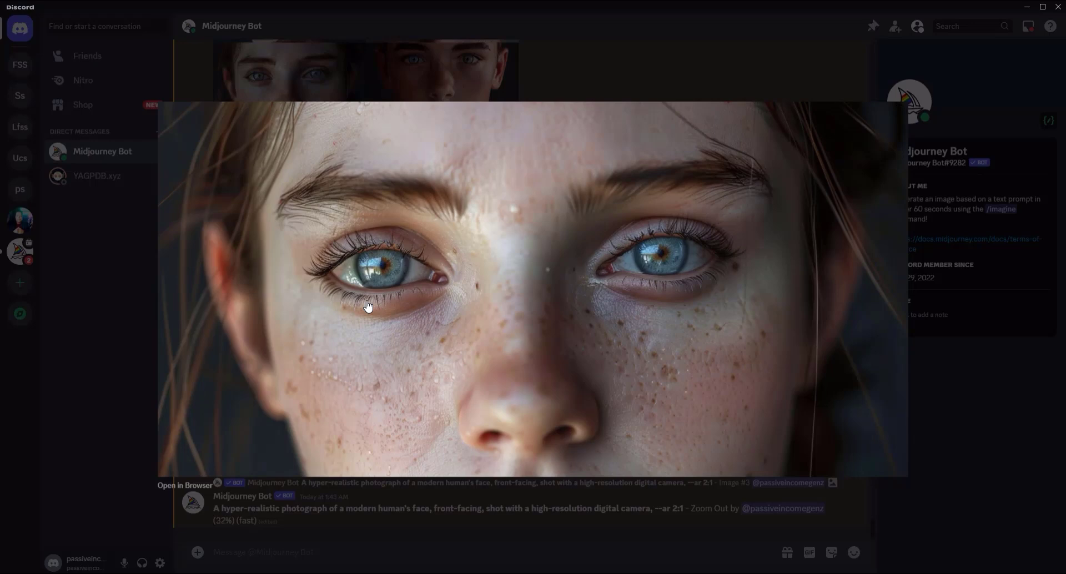
click(86, 472)
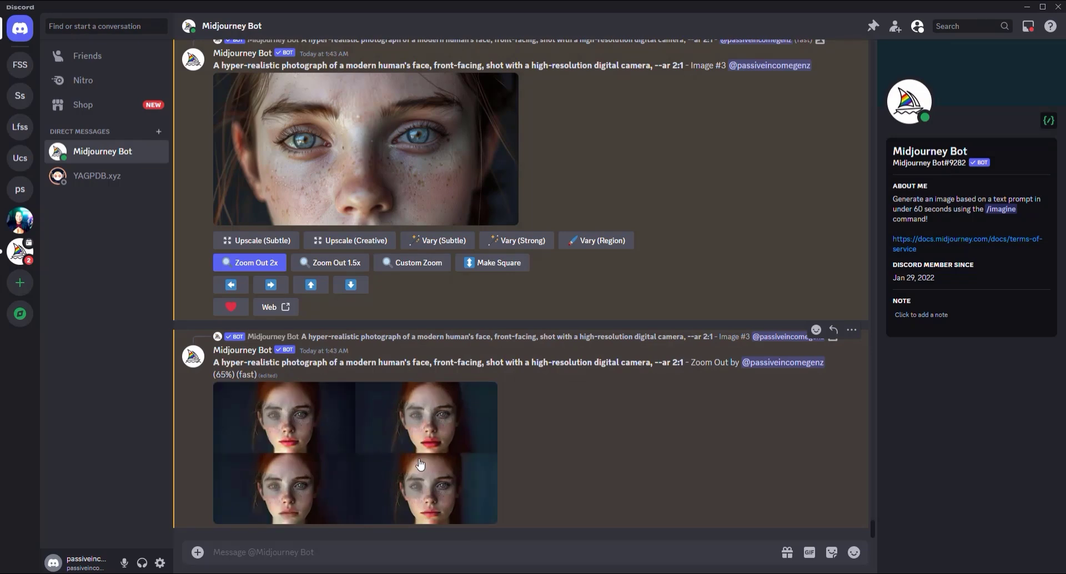
Preview the zoomed-out face grid, upscale its first image, and view that image enlarged
click(332, 463)
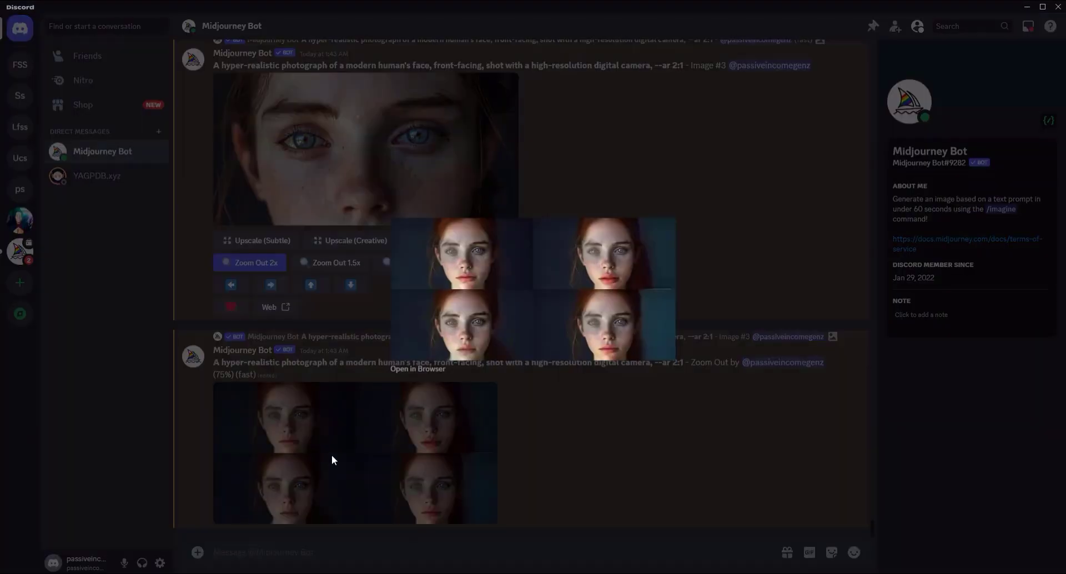
click(204, 484)
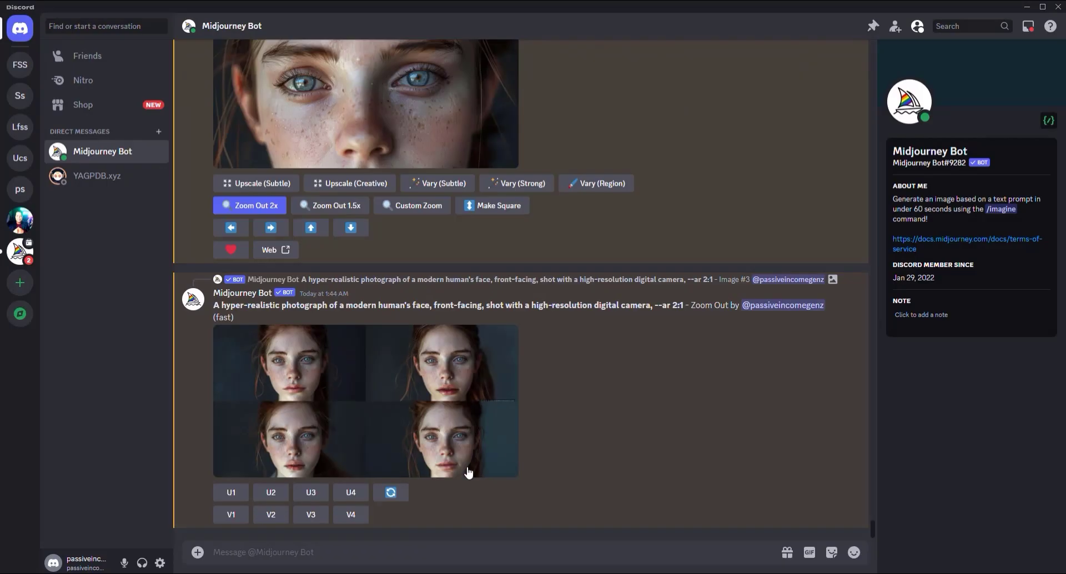
click(231, 493)
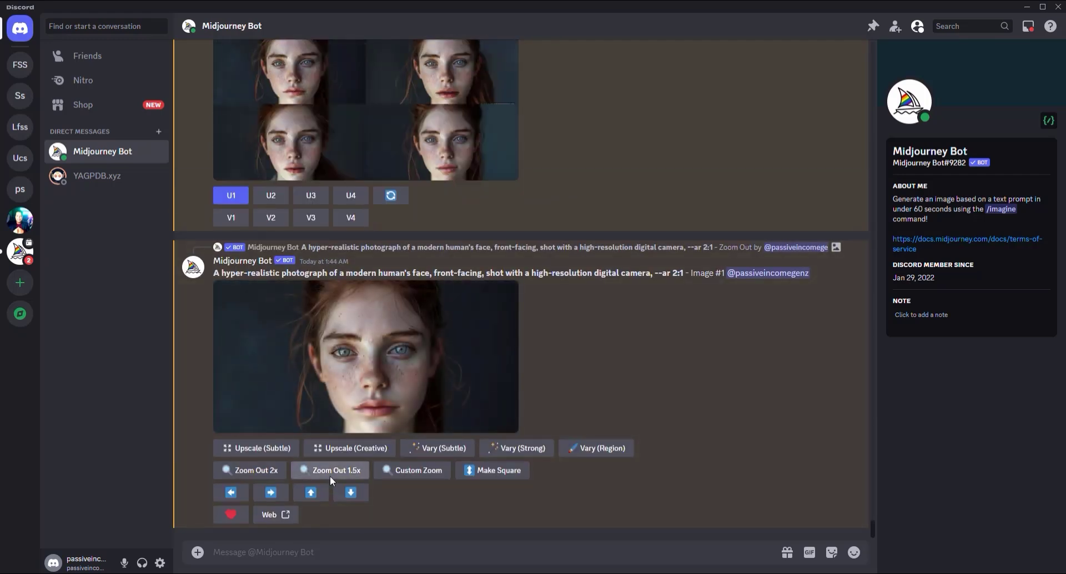
click(472, 352)
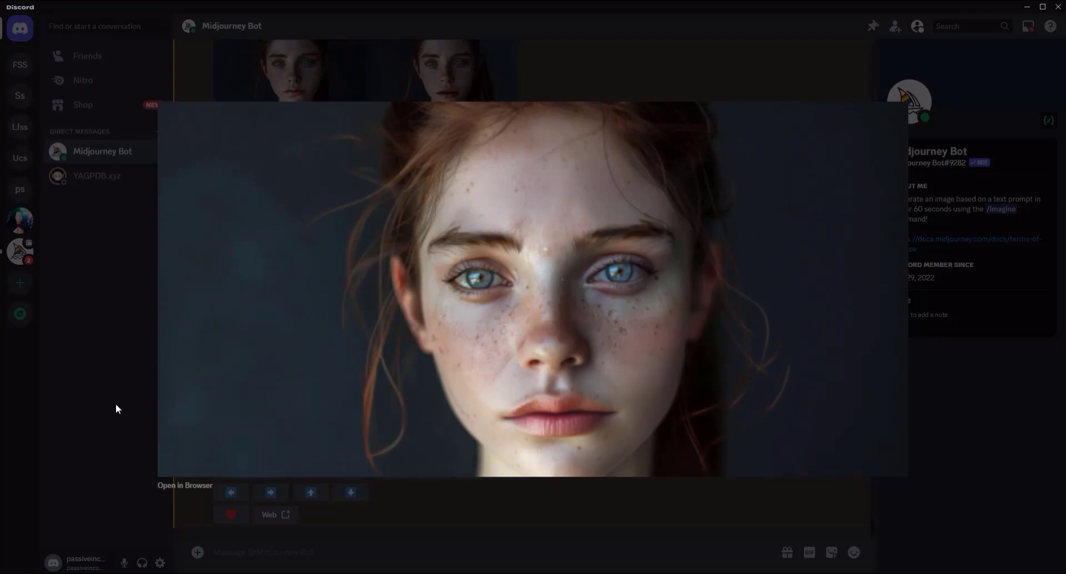
click(414, 485)
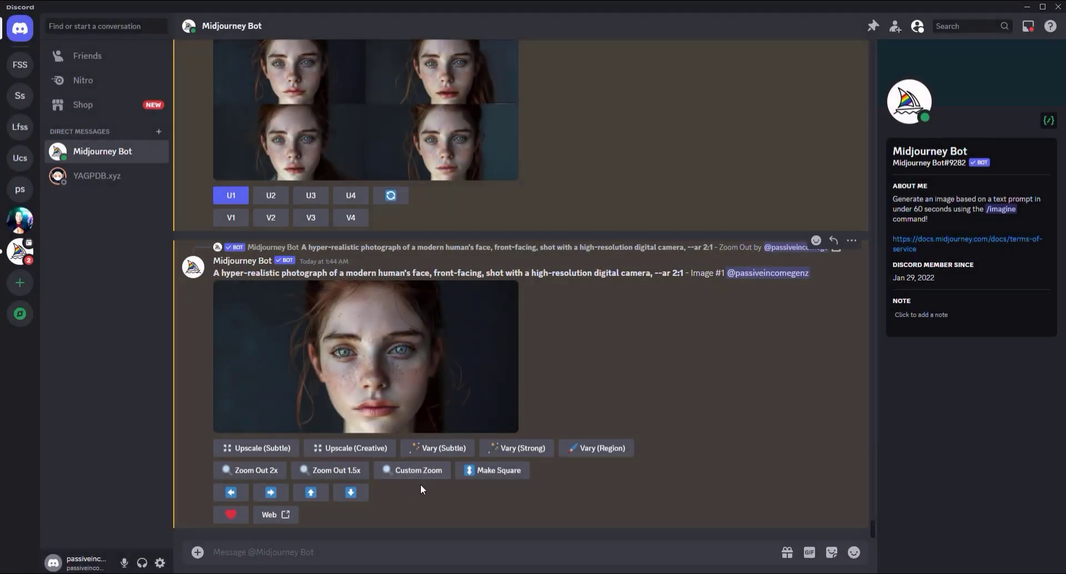
Open the region variation editor for the upscaled face and insert "Smiling expression on the face," before "front-facing" in the prompt
click(597, 458)
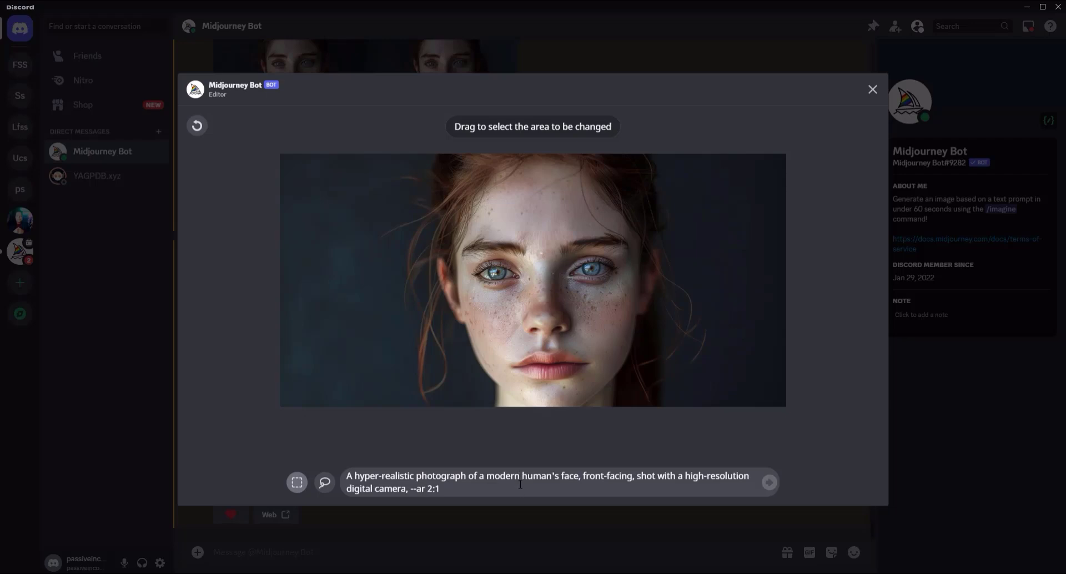
click(583, 477)
text(Smiling, )
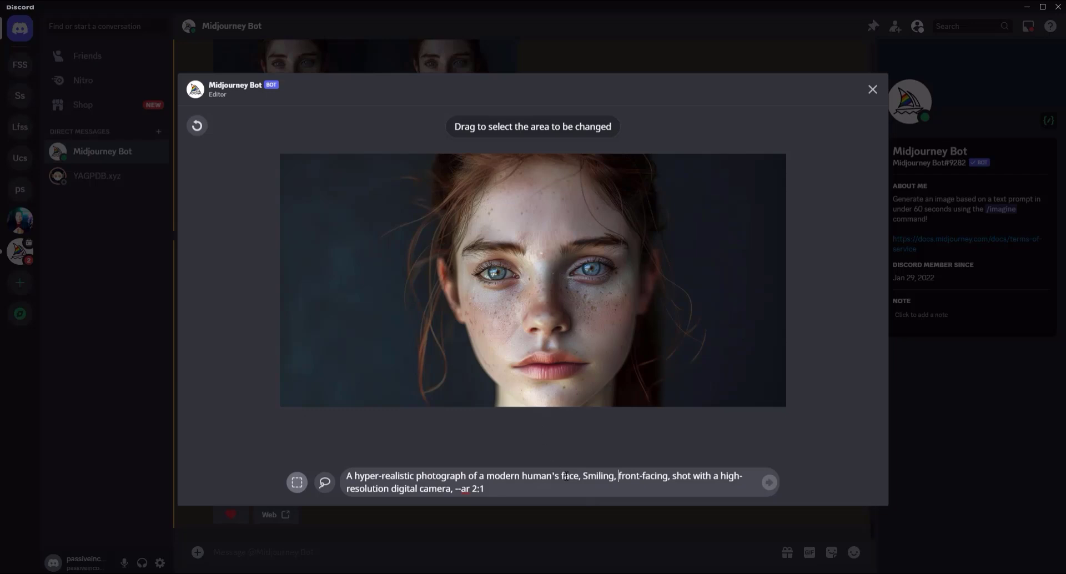
text( express)
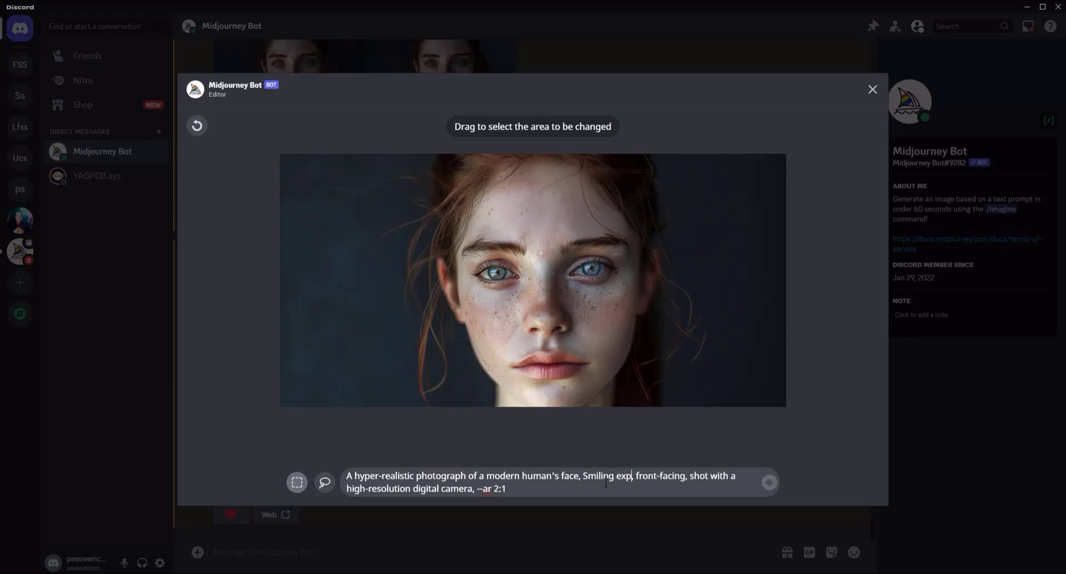
text(ion on the fa)
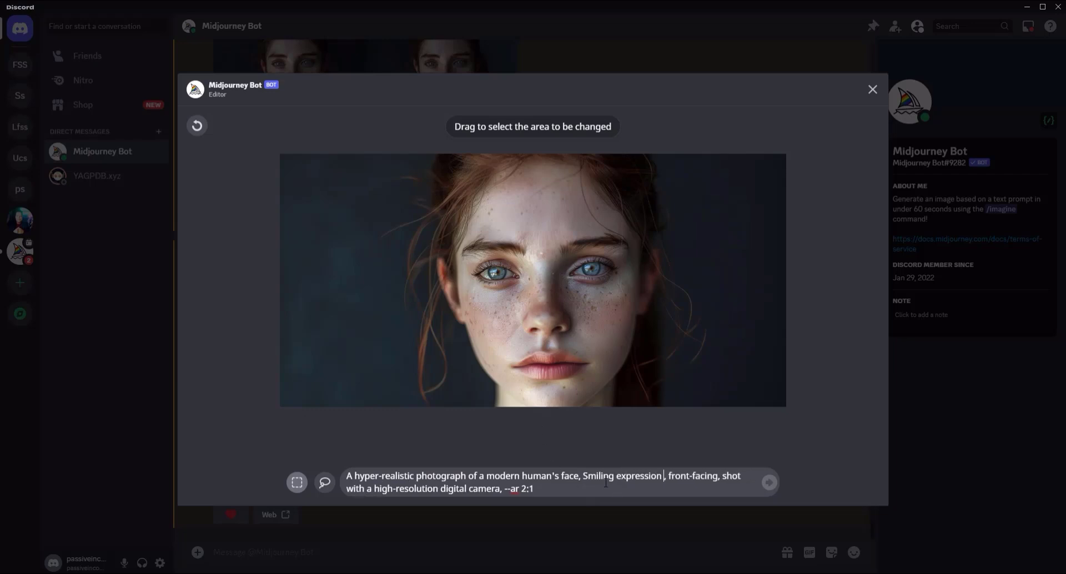
text(ce)
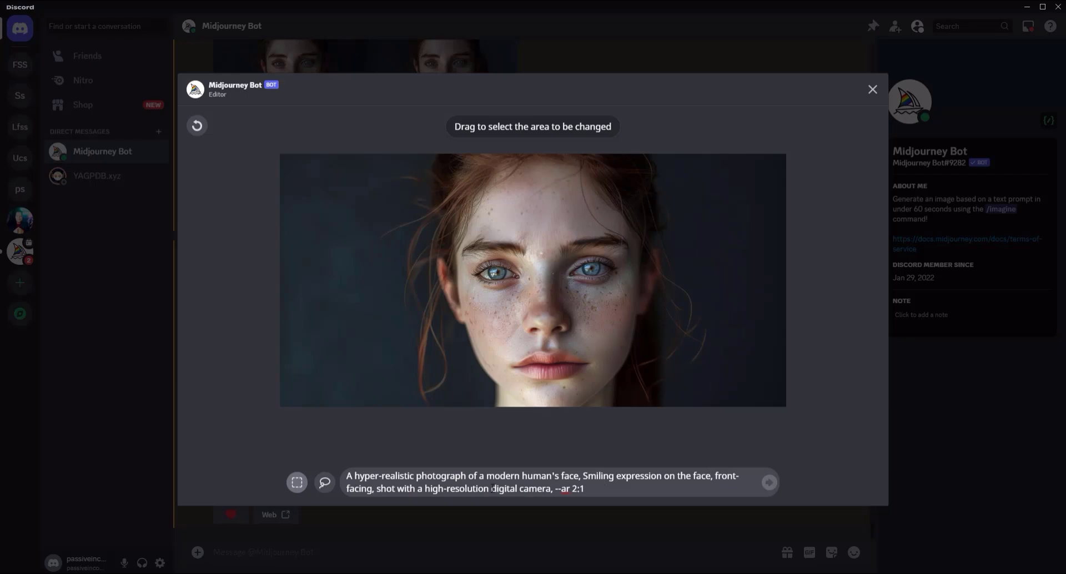
Use the lasso selection to mark both cheeks, the skin under the eyes and both temples for regeneration
click(325, 483)
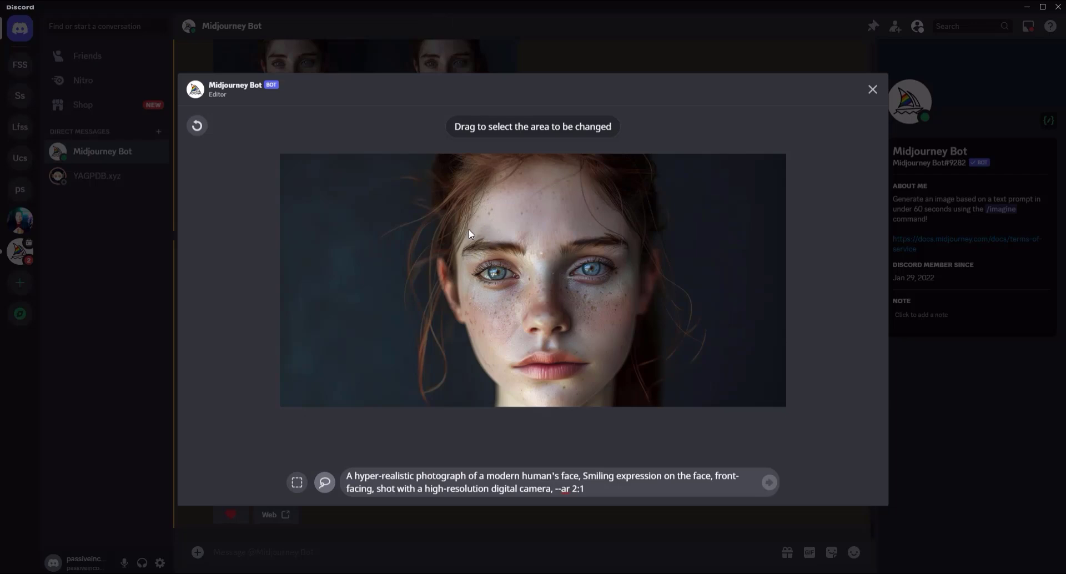
drag(469, 229, 486, 232)
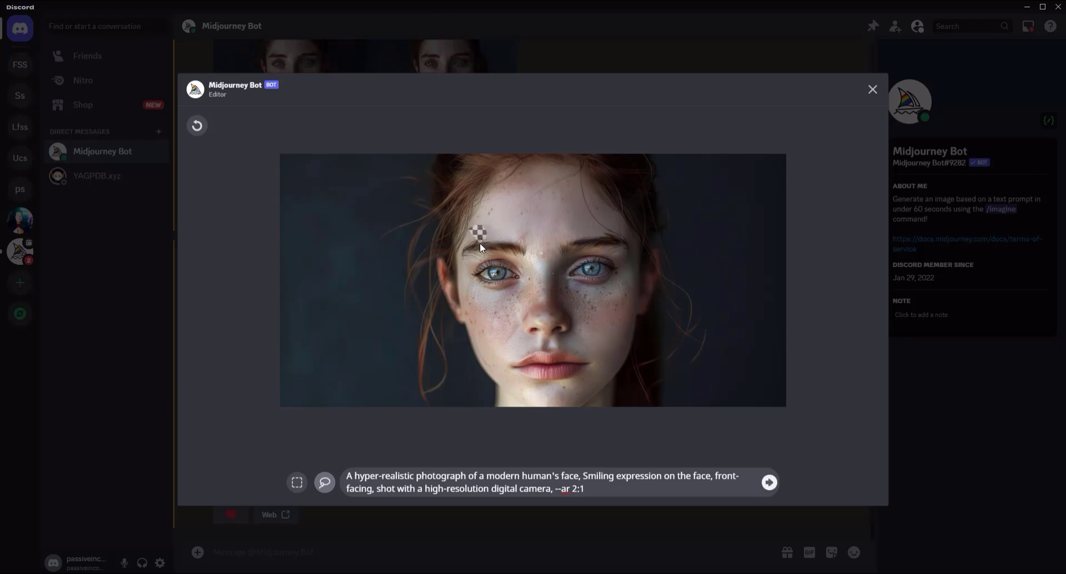
drag(465, 294, 485, 299)
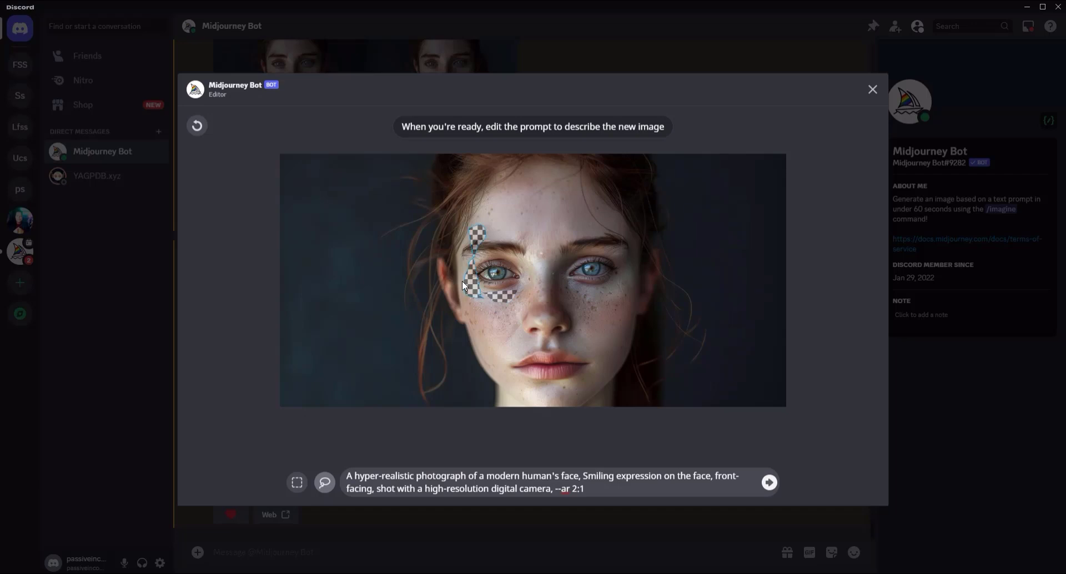
drag(506, 351, 514, 313)
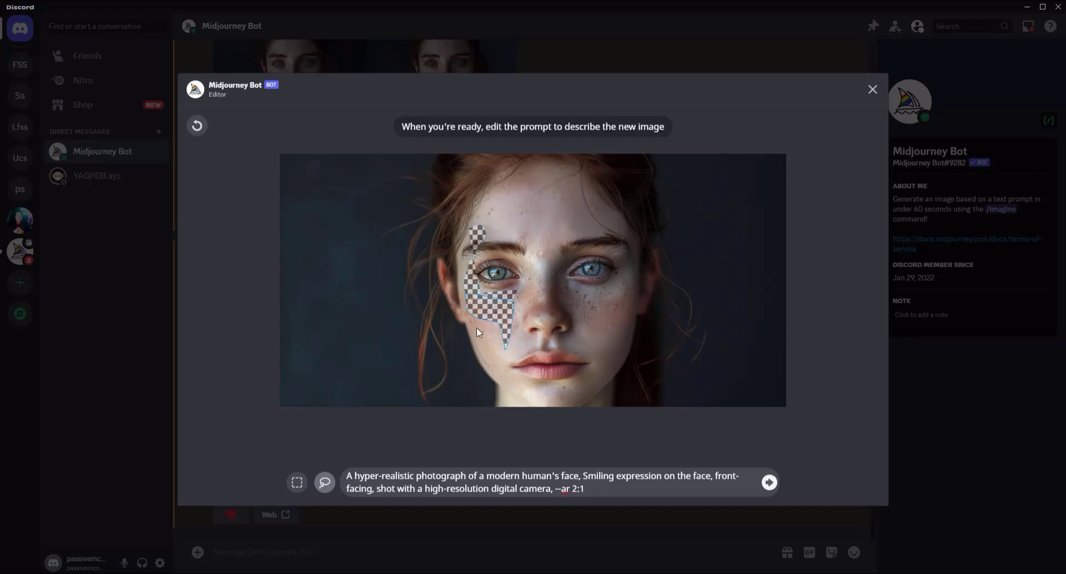
mouse_move(496, 345)
mouse_down()
mouse_move(505, 321)
mouse_move(481, 324)
mouse_move(472, 309)
mouse_move(510, 346)
mouse_up()
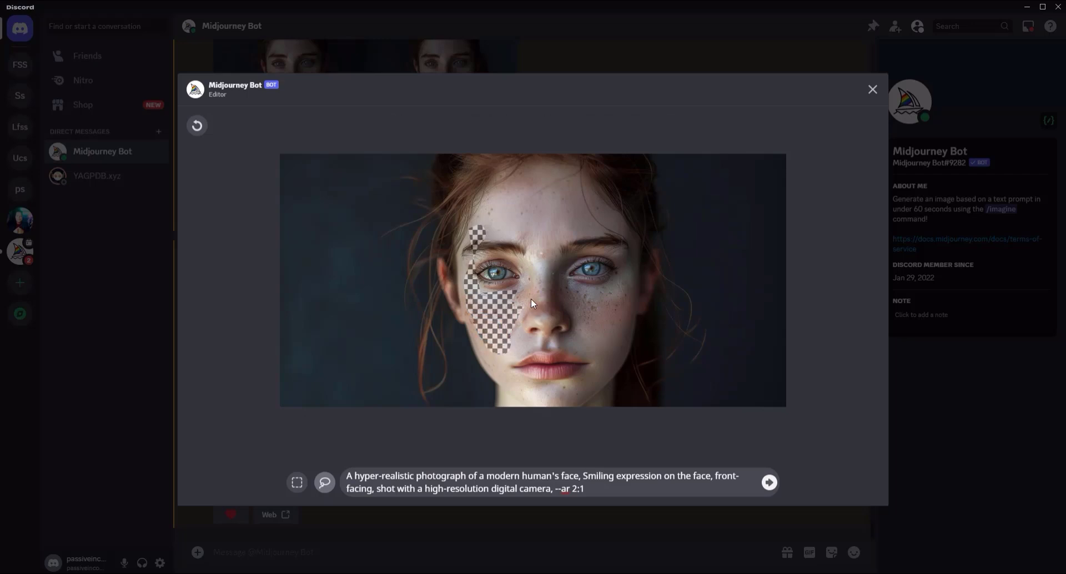
drag(530, 285, 573, 289)
drag(620, 320, 630, 298)
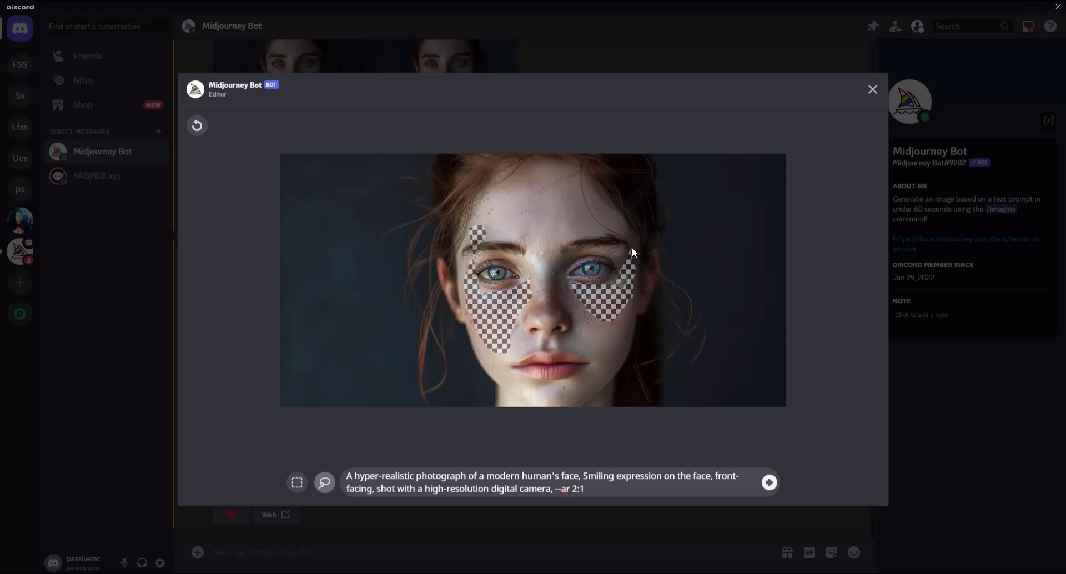
drag(633, 234, 615, 225)
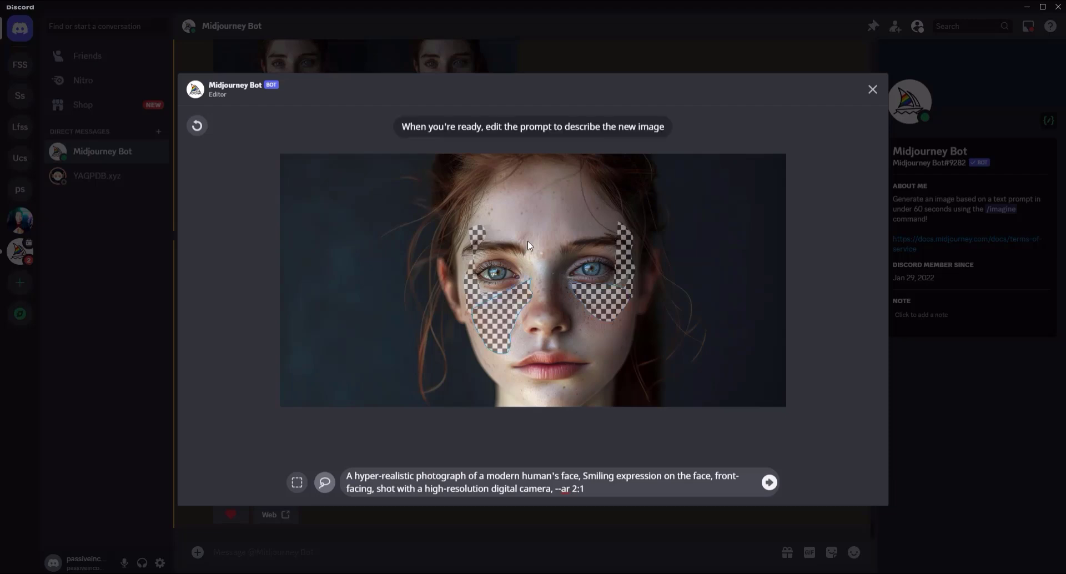
Add the whole forehead to the lasso selection, extending it down between the eyebrows and out to the temple
mouse_move(503, 194)
mouse_down()
mouse_move(561, 215)
mouse_move(586, 208)
mouse_move(589, 191)
mouse_move(555, 177)
mouse_up()
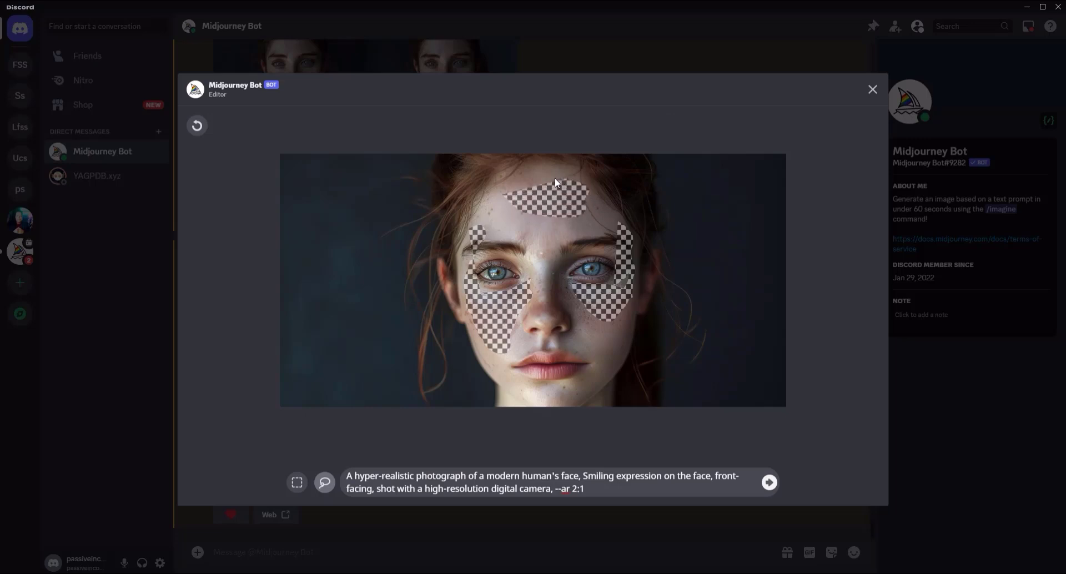
mouse_move(510, 205)
mouse_down()
mouse_move(484, 212)
mouse_move(549, 225)
mouse_move(583, 184)
mouse_up()
mouse_move(498, 195)
mouse_down()
mouse_move(479, 231)
mouse_move(516, 214)
mouse_up()
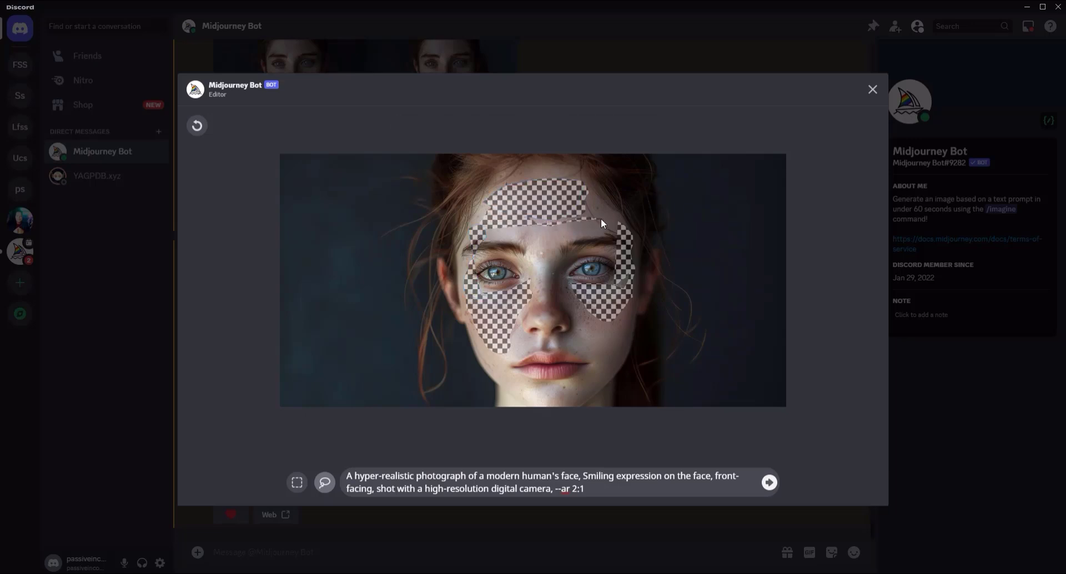
mouse_move(601, 218)
mouse_down()
mouse_move(589, 186)
mouse_move(553, 216)
mouse_move(515, 222)
mouse_move(503, 211)
mouse_move(534, 228)
mouse_move(609, 218)
mouse_move(526, 233)
mouse_move(558, 234)
mouse_up()
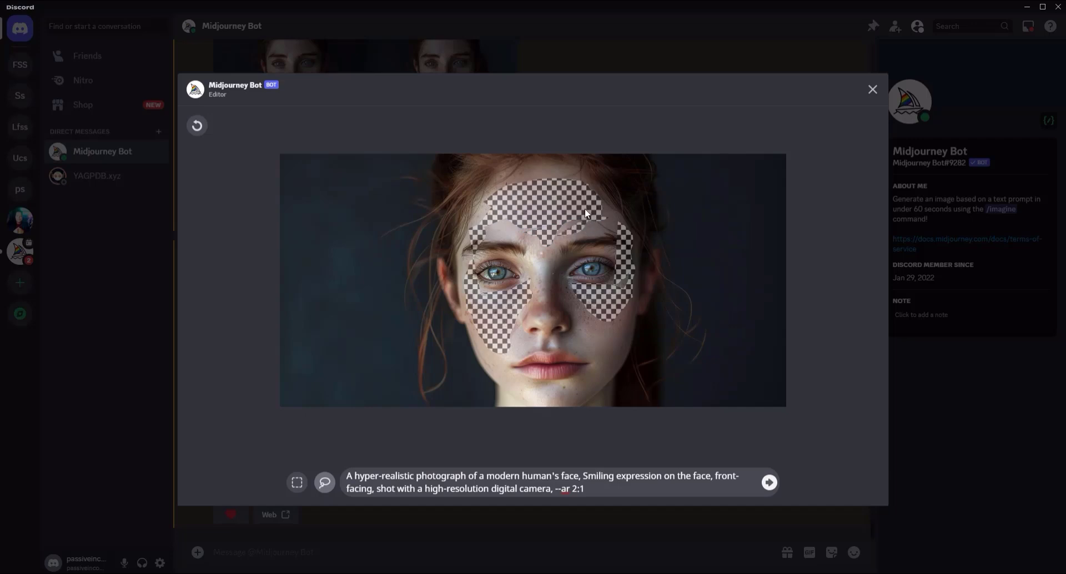
mouse_move(568, 195)
mouse_down()
mouse_move(588, 227)
mouse_move(602, 227)
mouse_move(600, 208)
mouse_move(614, 225)
mouse_move(596, 201)
mouse_move(612, 214)
mouse_move(498, 237)
mouse_move(495, 215)
mouse_move(480, 220)
mouse_move(488, 199)
mouse_move(470, 229)
mouse_up()
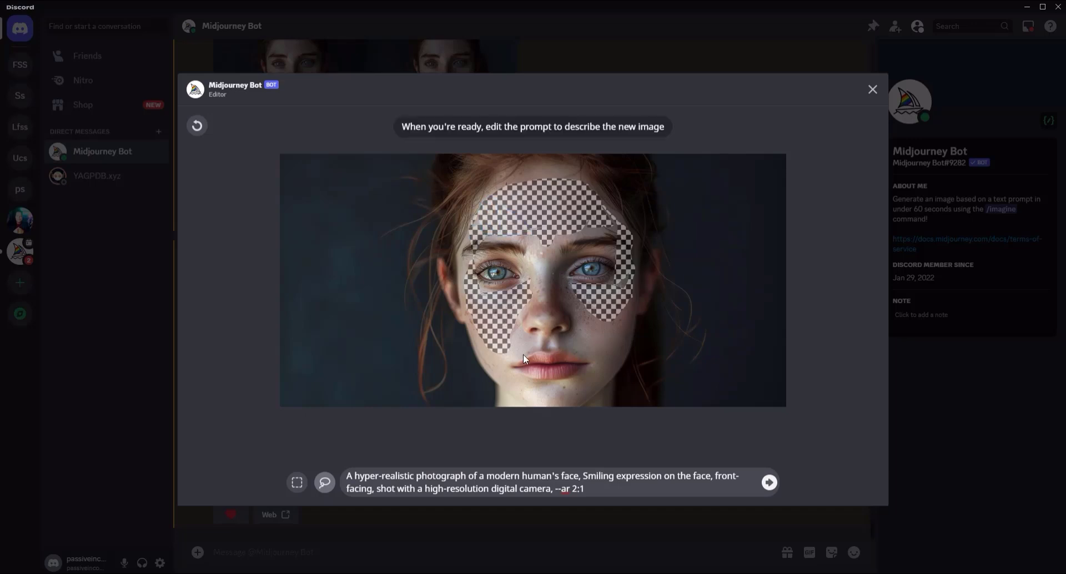
Extend the lasso selection over the mouth, lower cheeks, jawline and chin
drag(508, 335, 512, 339)
mouse_move(525, 354)
mouse_down()
mouse_move(536, 351)
mouse_move(496, 359)
mouse_move(530, 389)
mouse_move(572, 387)
mouse_move(603, 349)
mouse_up()
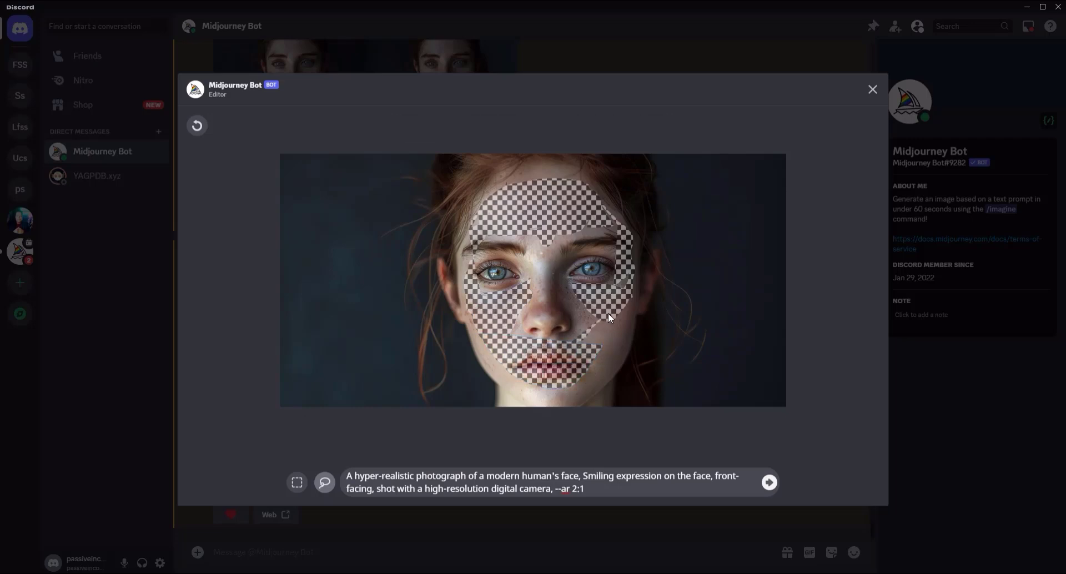
drag(609, 363, 626, 312)
drag(591, 361, 631, 307)
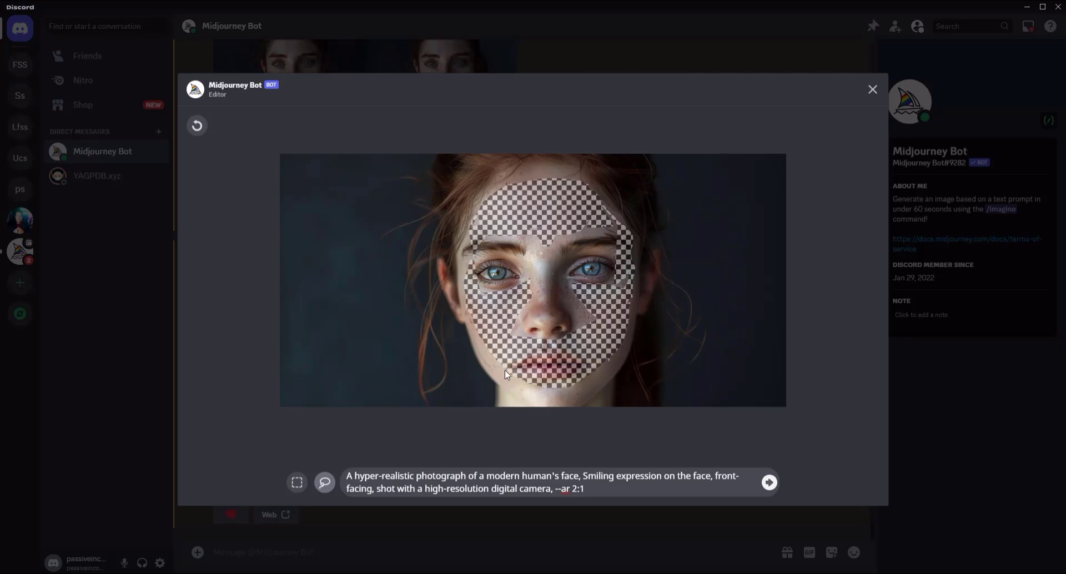
mouse_move(505, 369)
mouse_down()
mouse_move(476, 345)
mouse_move(489, 362)
mouse_up()
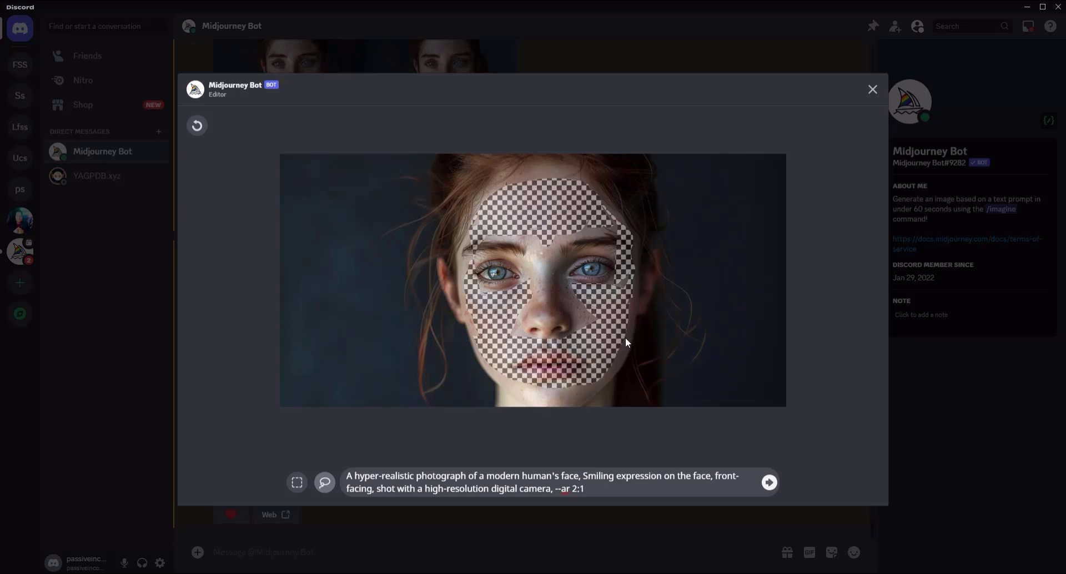
mouse_move(626, 338)
mouse_down()
mouse_move(563, 394)
mouse_move(515, 384)
mouse_move(523, 394)
mouse_move(587, 398)
mouse_move(602, 379)
mouse_move(523, 375)
mouse_up()
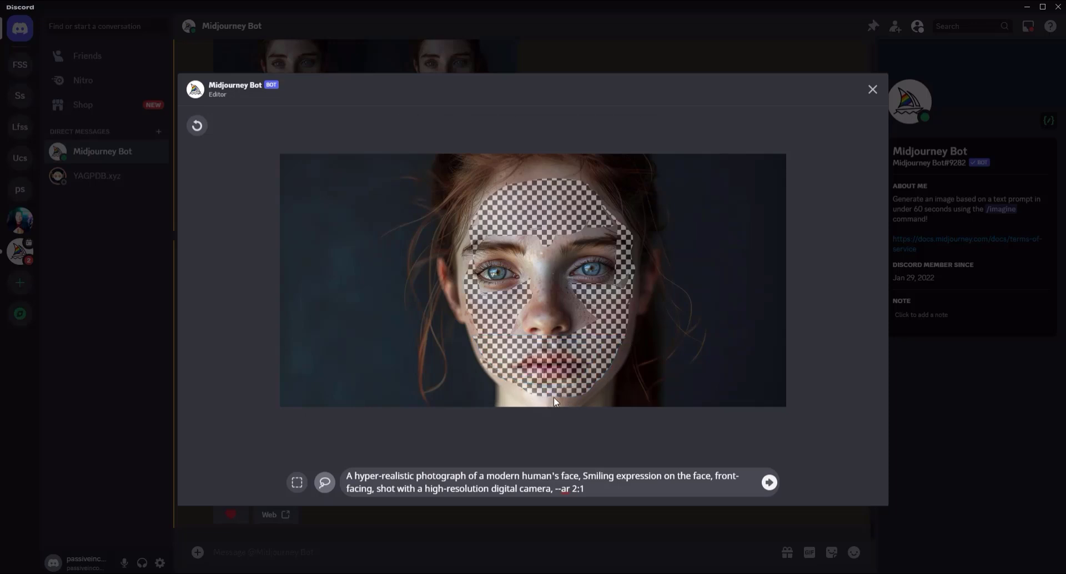
mouse_move(567, 395)
mouse_down()
mouse_move(516, 390)
mouse_move(556, 397)
mouse_up()
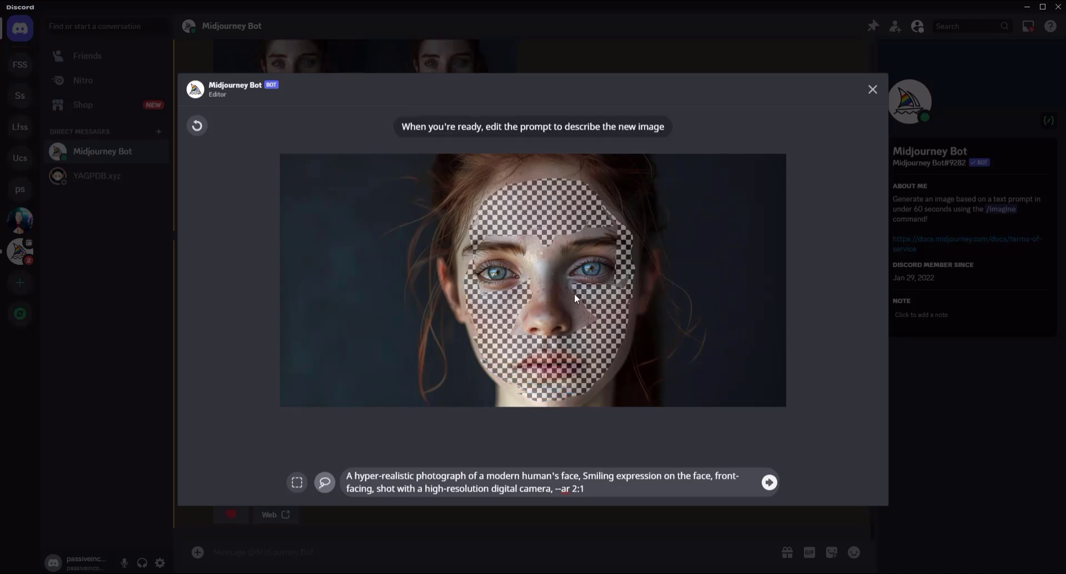
Fill the remaining gaps in the lasso selection beside the nose and between the eyebrows, leaving the eyes and nose unselected
drag(593, 319, 571, 292)
mouse_move(595, 325)
mouse_down()
mouse_move(567, 287)
mouse_move(582, 331)
mouse_move(594, 335)
mouse_move(575, 302)
mouse_move(582, 336)
mouse_up()
mouse_move(514, 312)
mouse_down()
mouse_move(507, 351)
mouse_move(487, 348)
mouse_up()
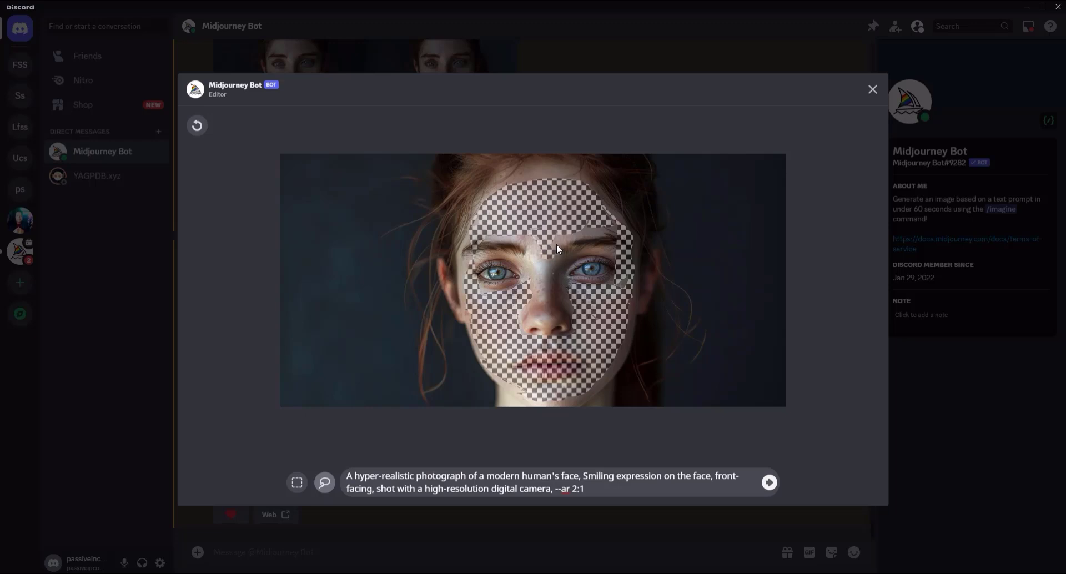
mouse_move(526, 233)
mouse_down()
mouse_move(533, 253)
mouse_move(549, 259)
mouse_move(558, 241)
mouse_up()
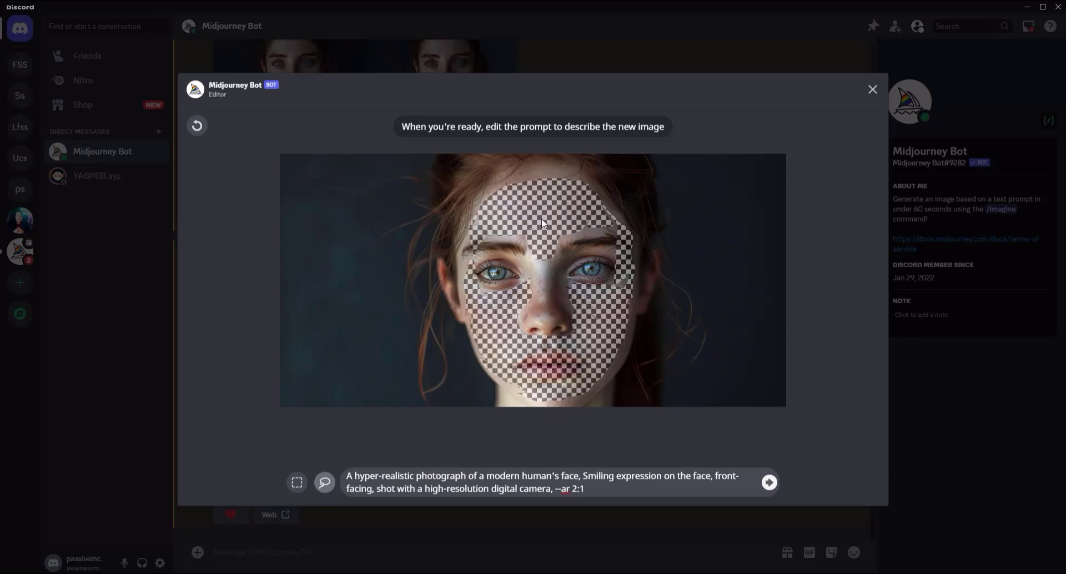
Submit the Vary (Region) job with the smiling-expression prompt and close the region editor
click(768, 483)
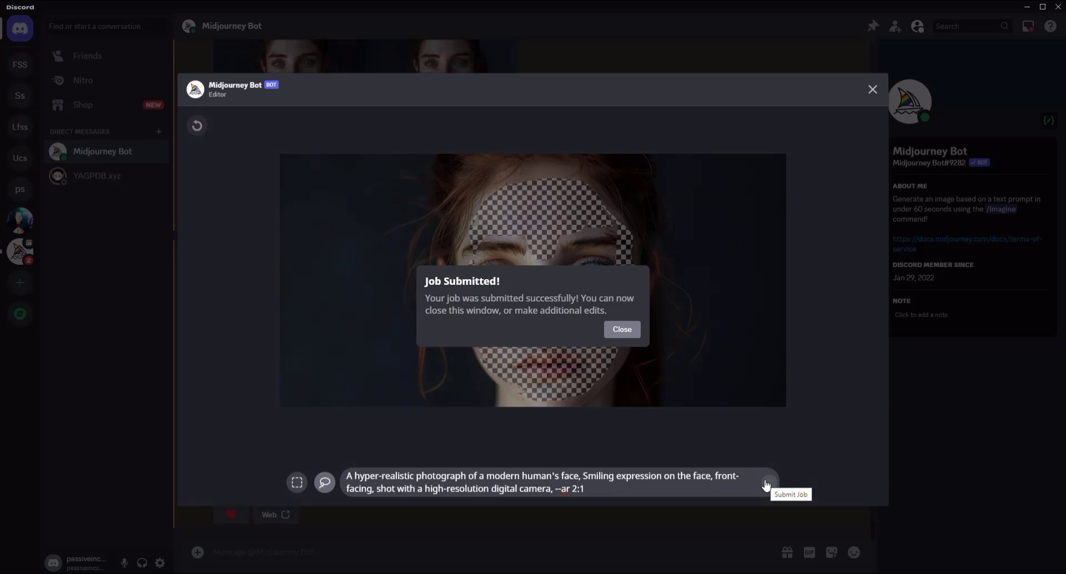
key(Escape)
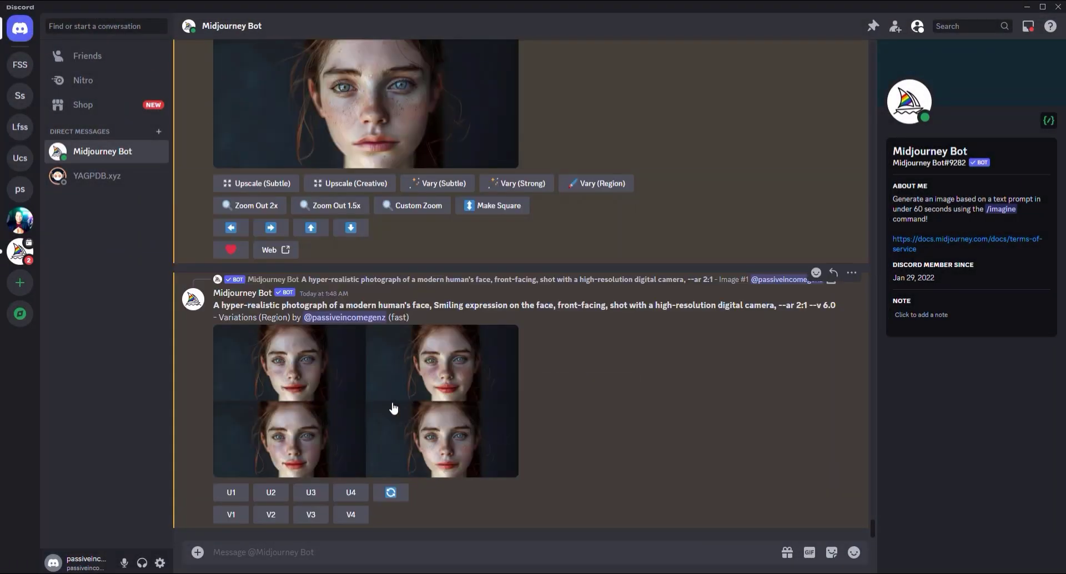
View the grid of smiling variations at full size and upscale the first image
click(394, 408)
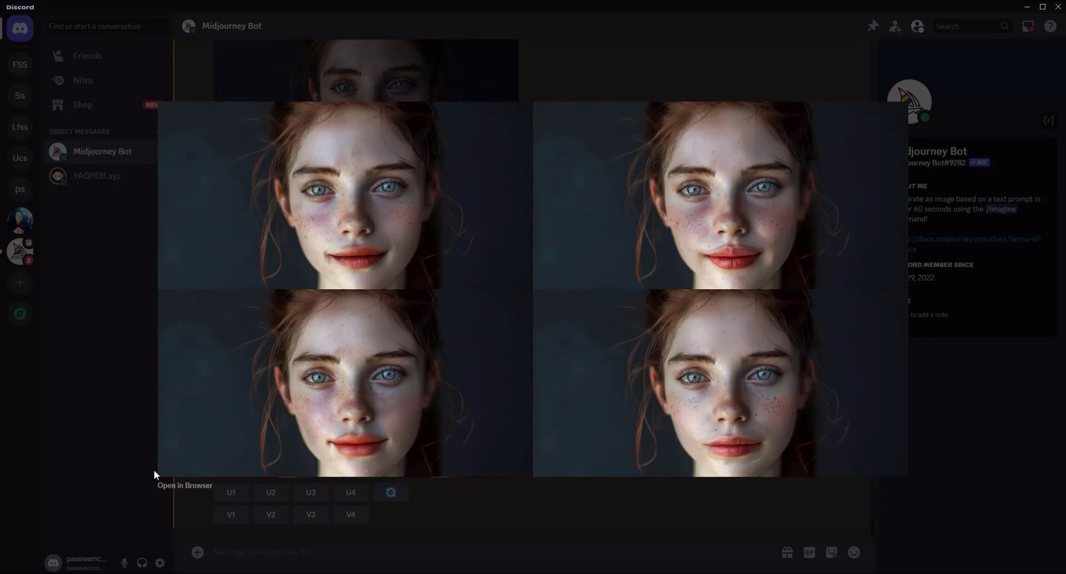
click(45, 459)
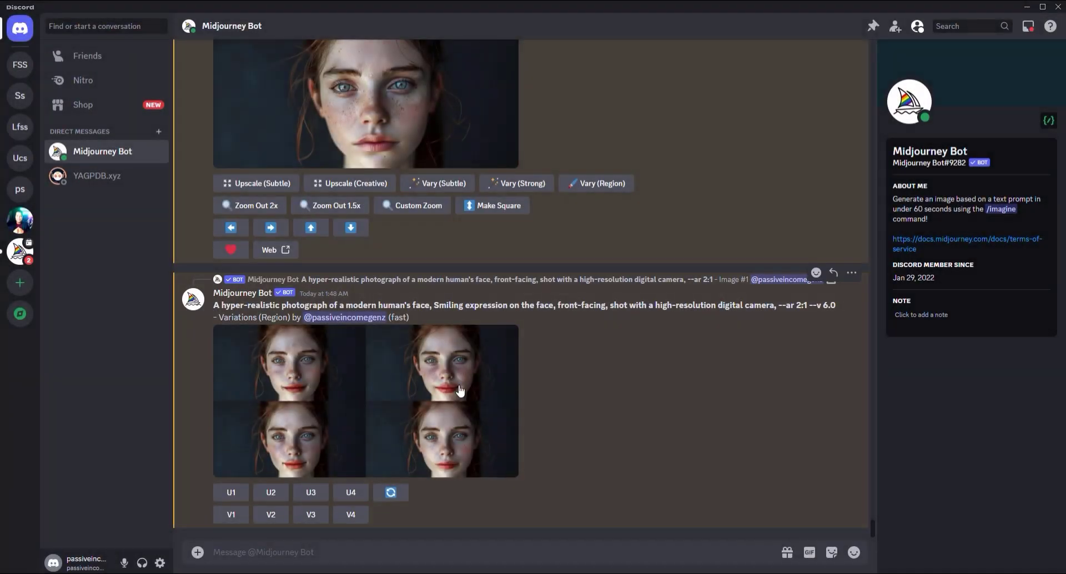
click(230, 493)
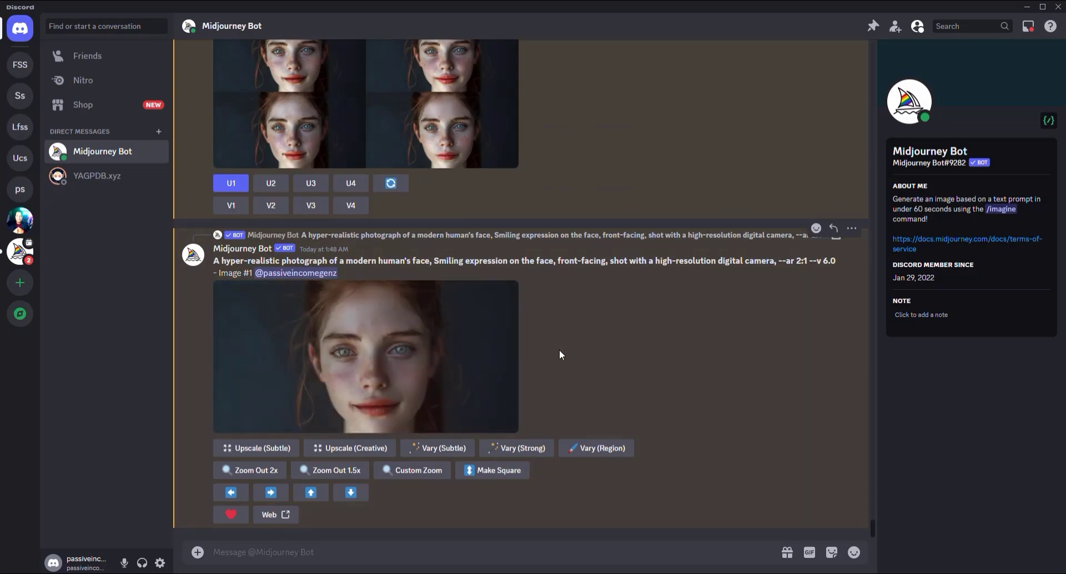
Compare the original portrait with the upscaled smiling version at full size, examining the expression and facial features in each
scroll(531, 373, up, 10)
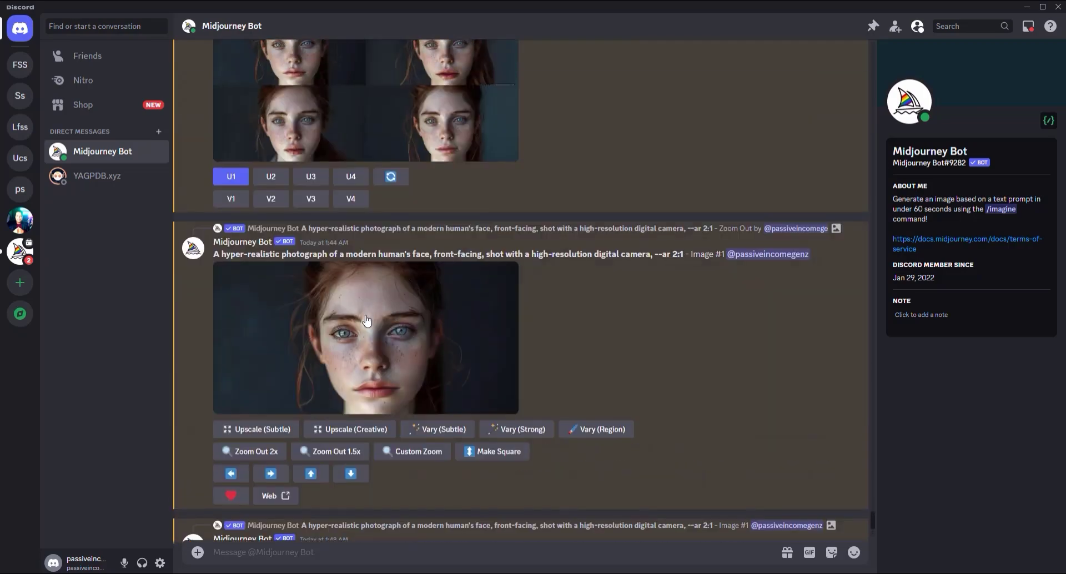
click(369, 335)
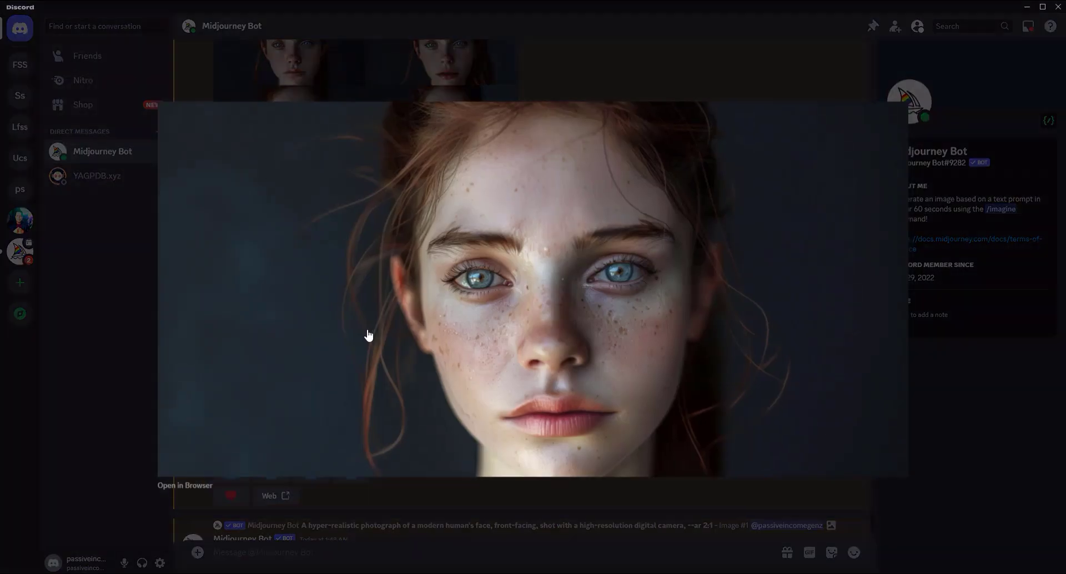
click(61, 435)
scroll(576, 369, down, 8)
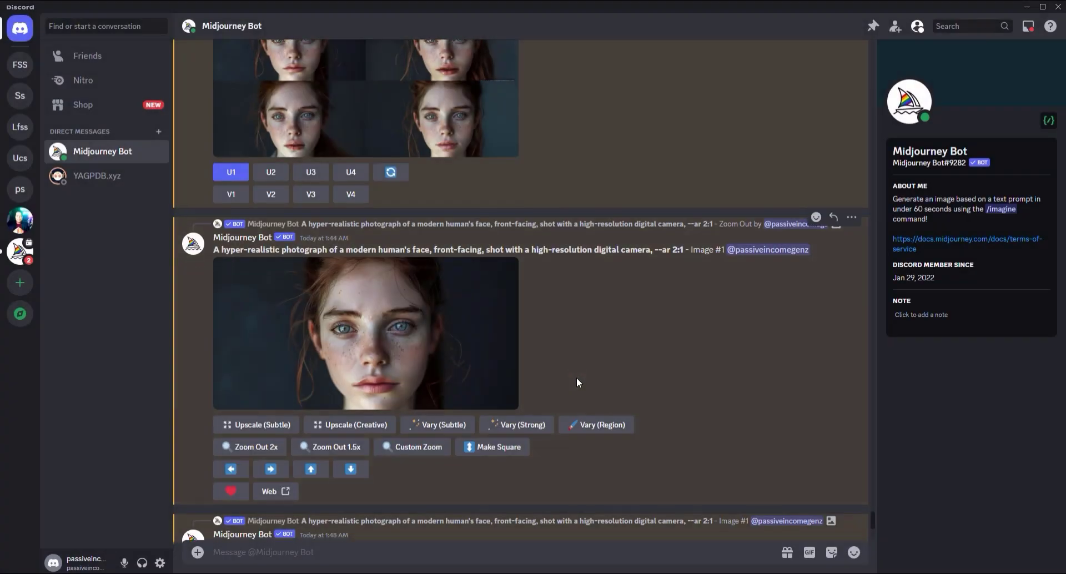
scroll(449, 417, down, 2)
click(371, 371)
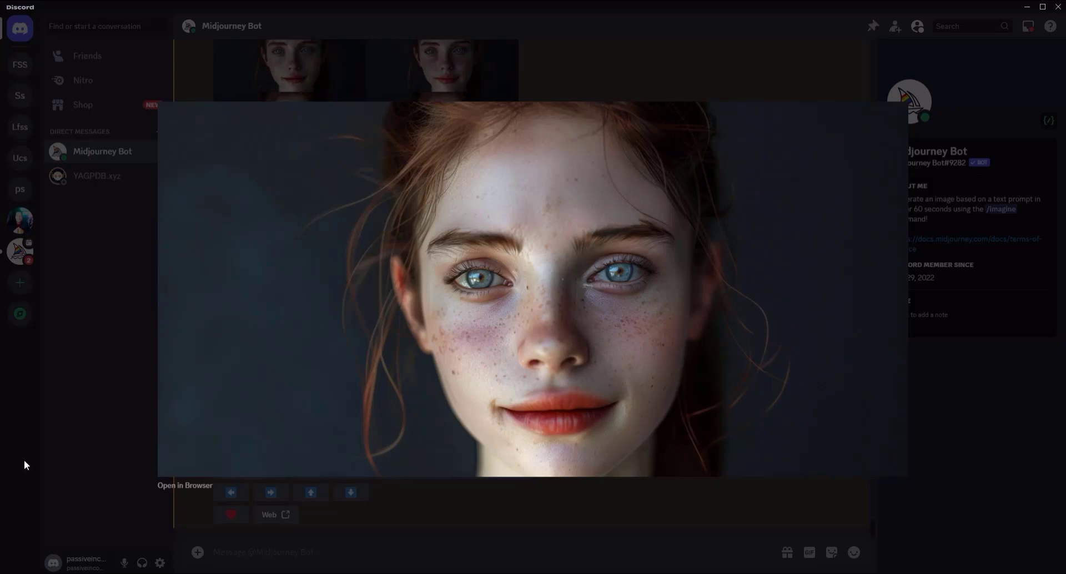
click(74, 414)
scroll(578, 374, up, 2)
scroll(547, 352, down, 5)
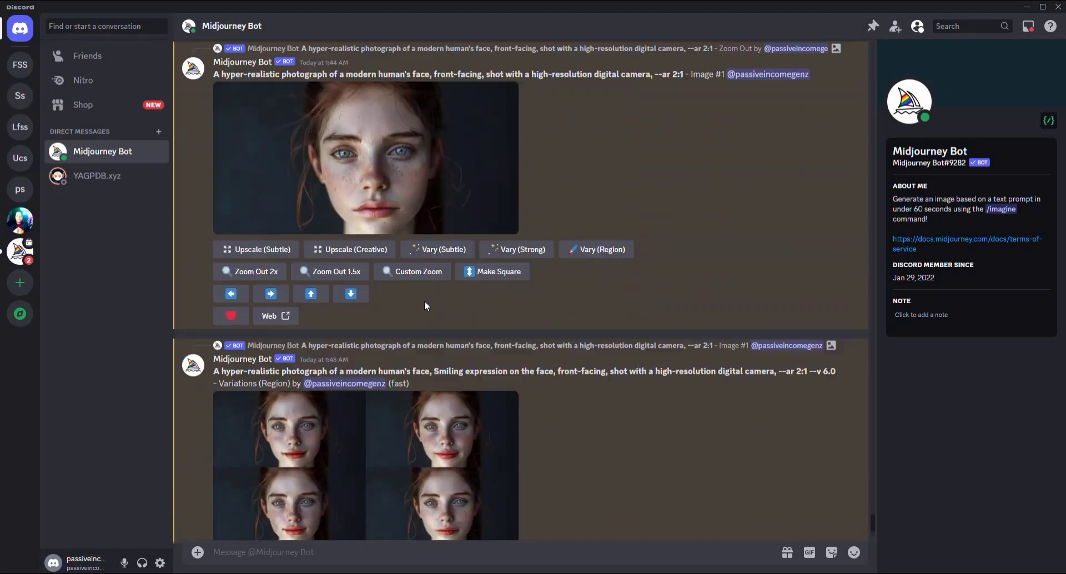
click(371, 228)
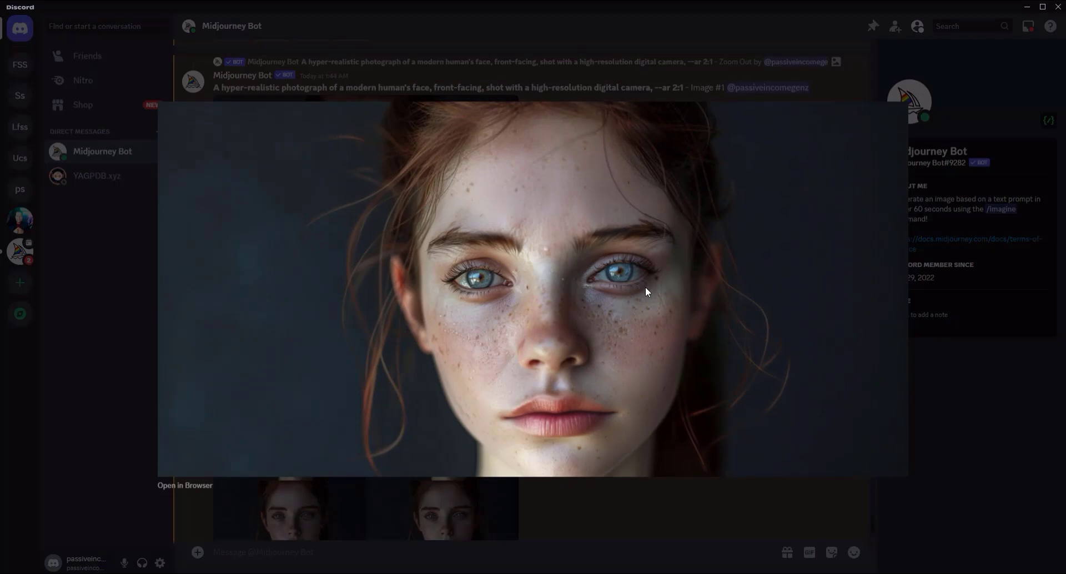
click(385, 522)
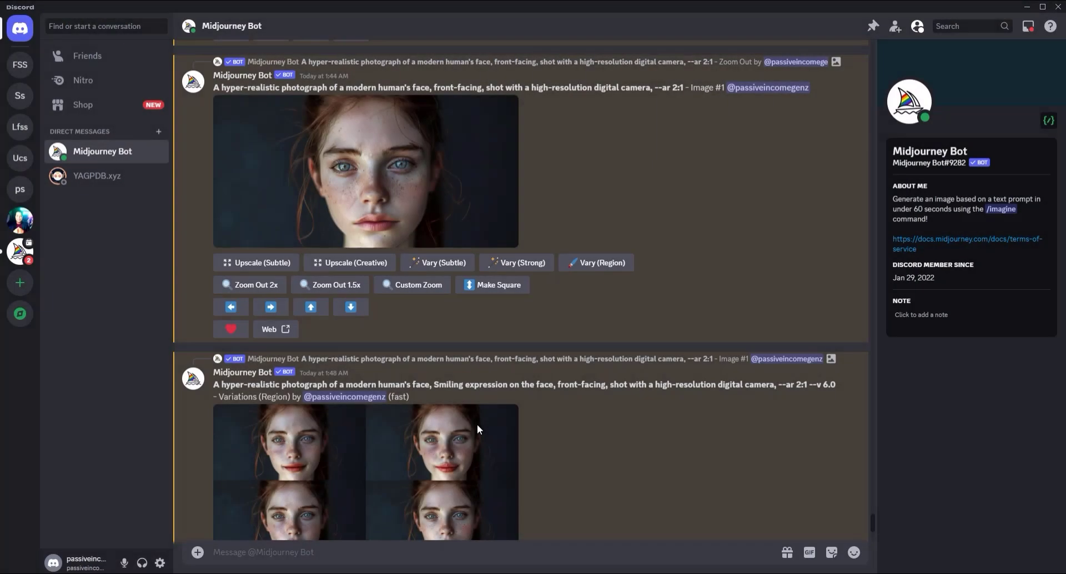
scroll(472, 417, down, 5)
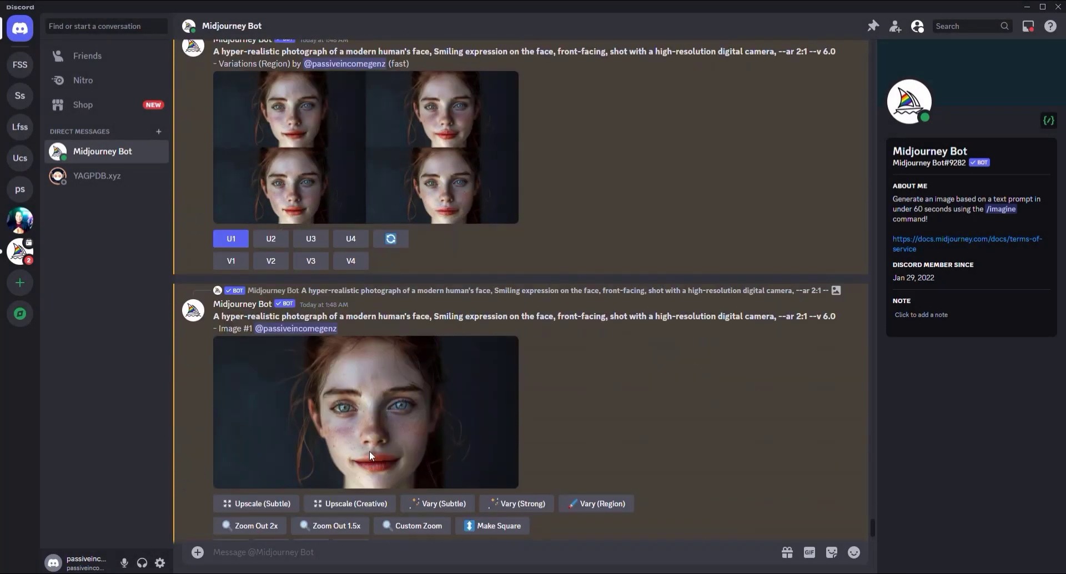
click(415, 432)
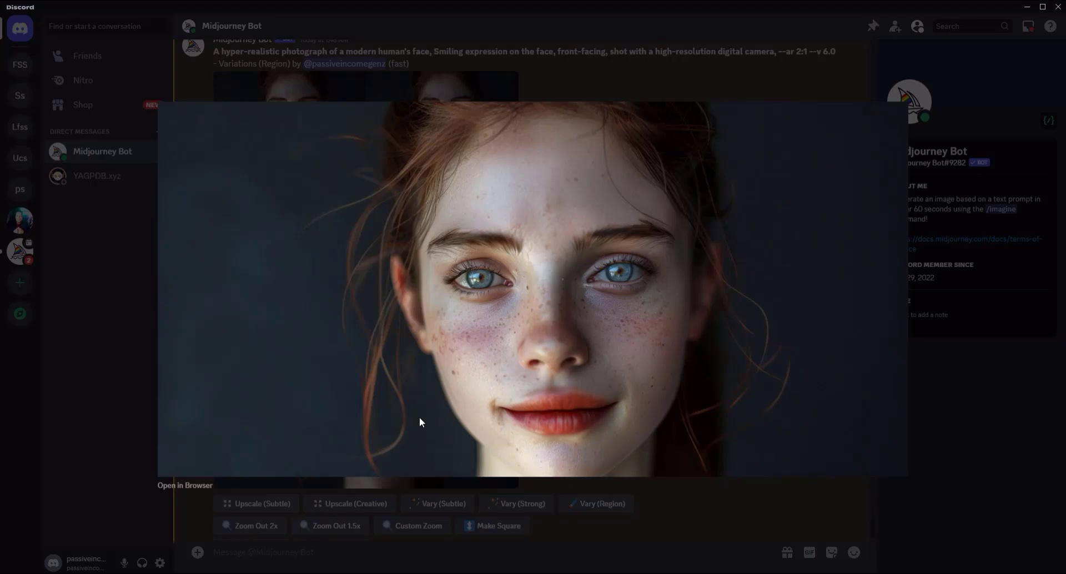
click(84, 412)
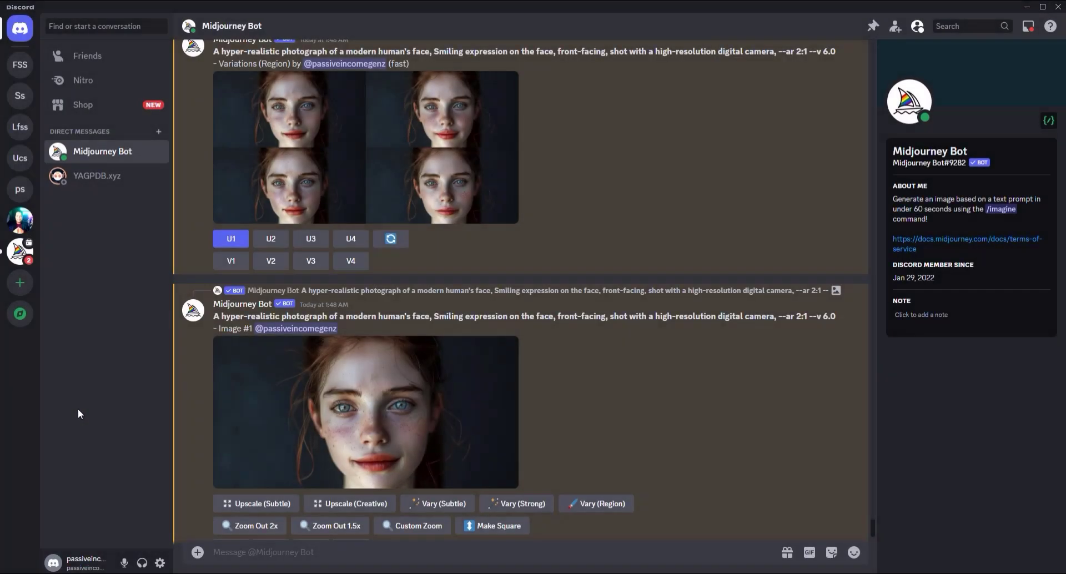